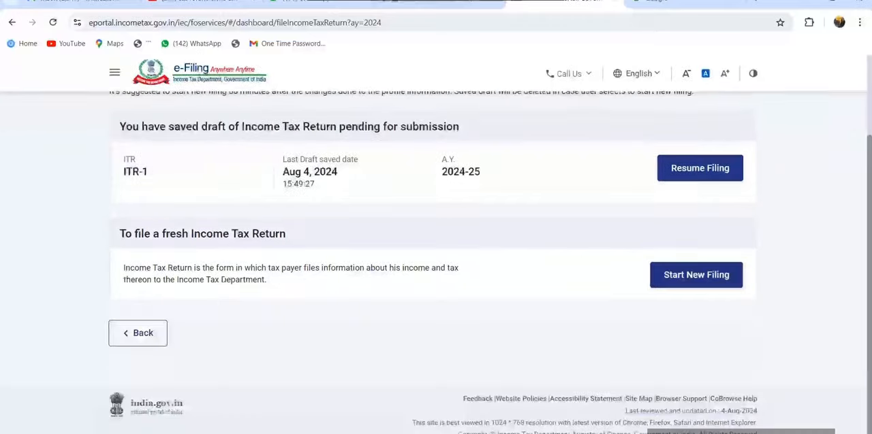
Step: Start a new return filing with the Individual status and proceed with form ITR-1
{"action": "left_click", "coordinate": [696, 275]}
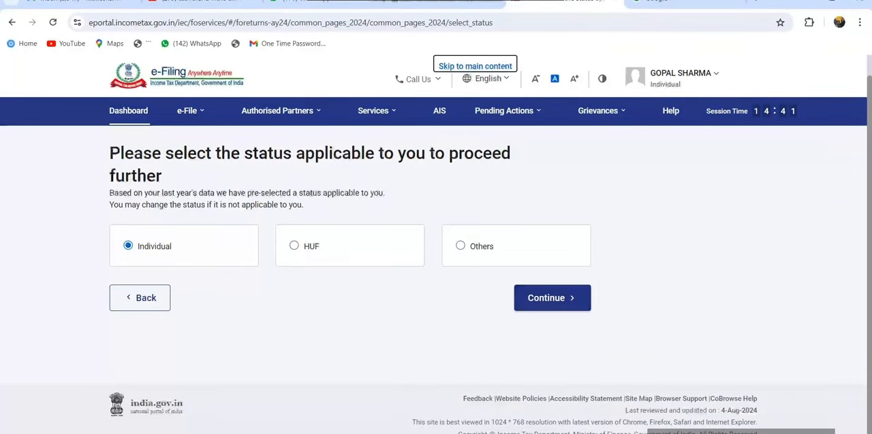
{"action": "left_click", "coordinate": [552, 298]}
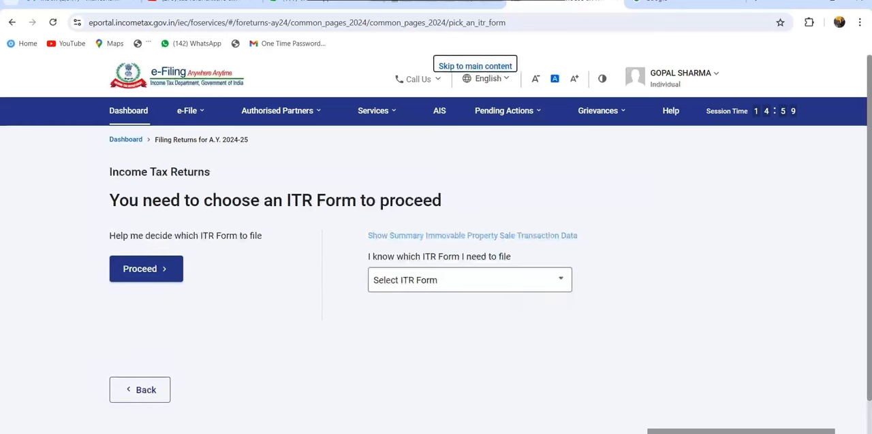
{"action": "left_click", "coordinate": [470, 280]}
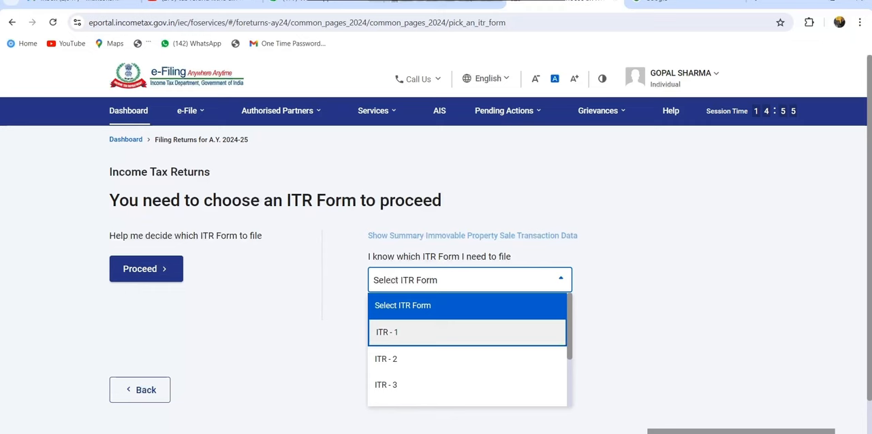
{"action": "scroll", "coordinate": [467, 350], "scroll_direction": "down", "scroll_amount": 3}
{"action": "scroll", "coordinate": [467, 351], "scroll_direction": "up", "scroll_amount": 3}
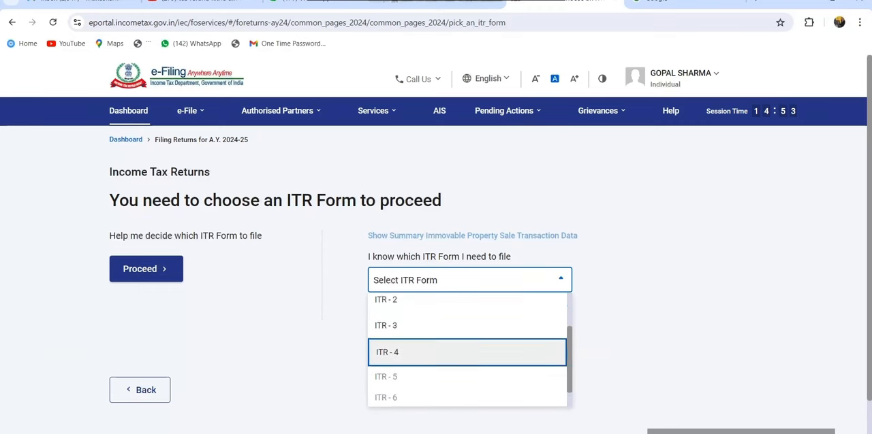
{"action": "left_click", "coordinate": [409, 332]}
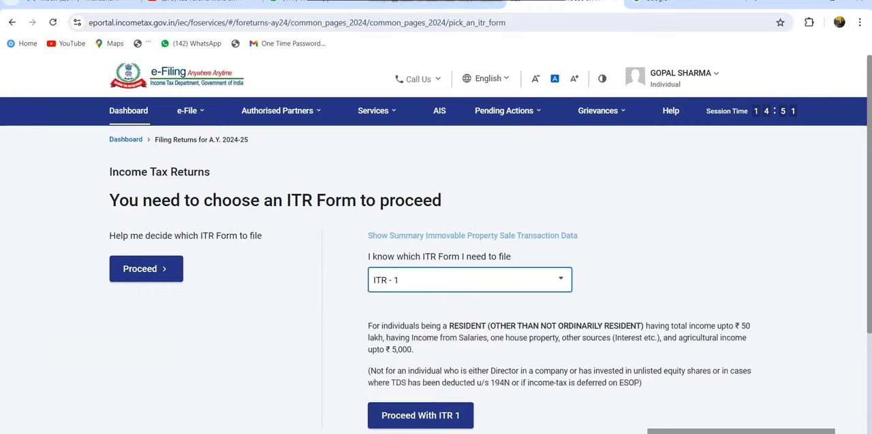
{"action": "scroll", "coordinate": [467, 307], "scroll_direction": "down", "scroll_amount": 3}
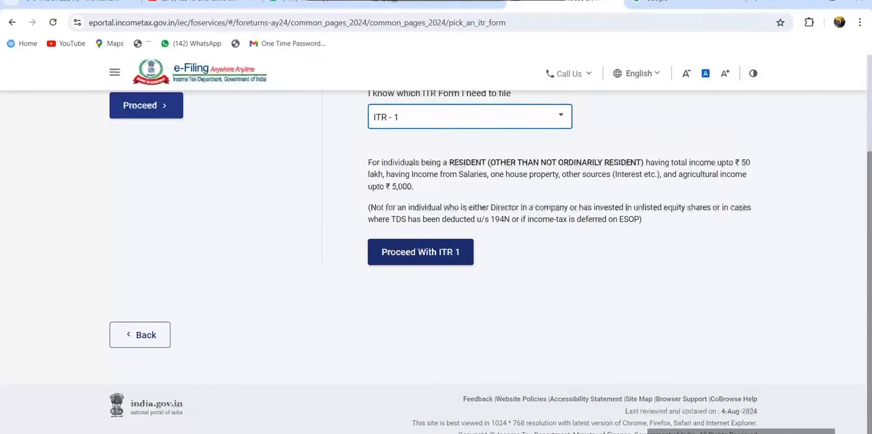
{"action": "left_click", "coordinate": [421, 253]}
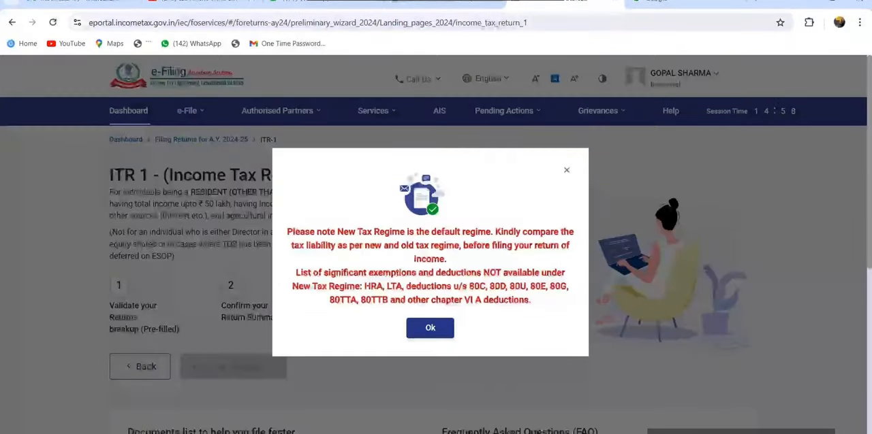
Step: Acknowledge the tax regime notice, get started, and give Others as the reason for filing, accepting the pre-fill notice
{"action": "left_click", "coordinate": [430, 328]}
{"action": "left_click", "coordinate": [233, 367]}
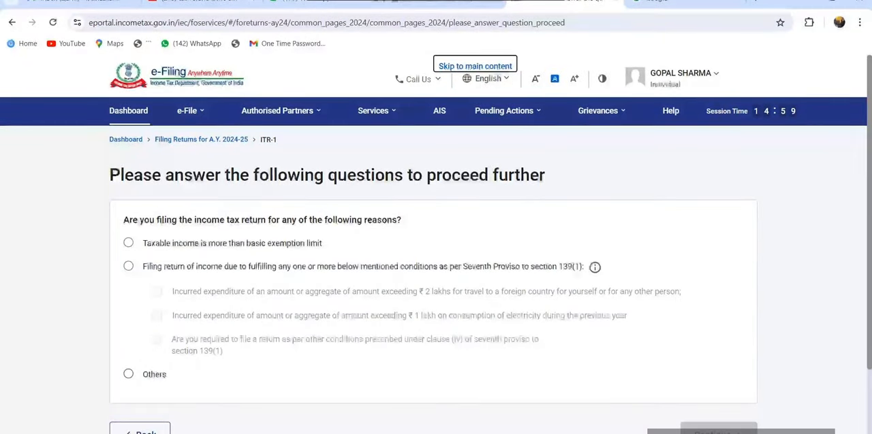
{"action": "left_click", "coordinate": [128, 375]}
{"action": "scroll", "coordinate": [433, 272], "scroll_direction": "down", "scroll_amount": 1}
{"action": "left_click", "coordinate": [718, 335]}
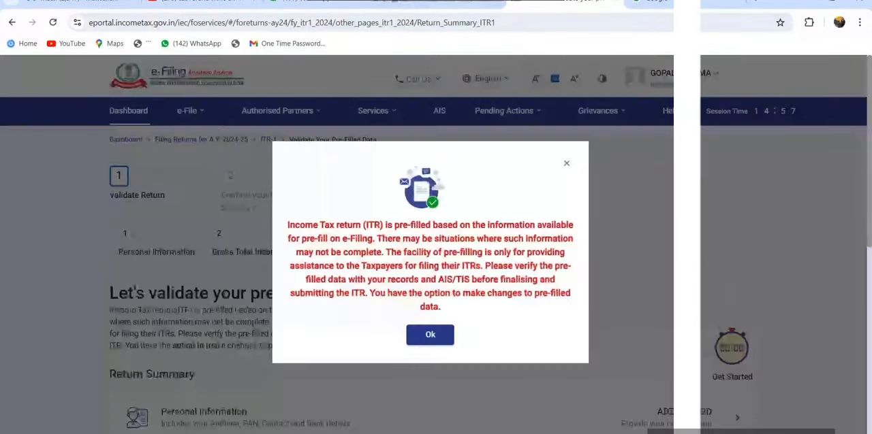
{"action": "left_click", "coordinate": [429, 334]}
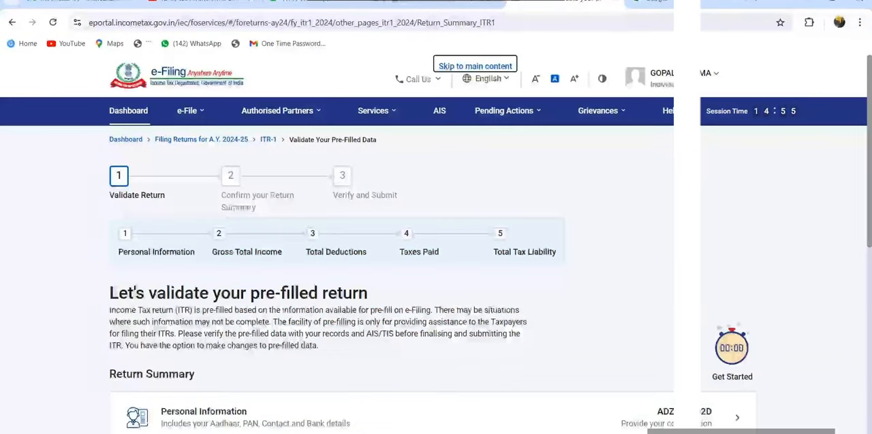
Step: Open the Personal Information section of the return summary and review the profile, contact and filing section details
{"action": "scroll", "coordinate": [392, 272], "scroll_direction": "down", "scroll_amount": 3}
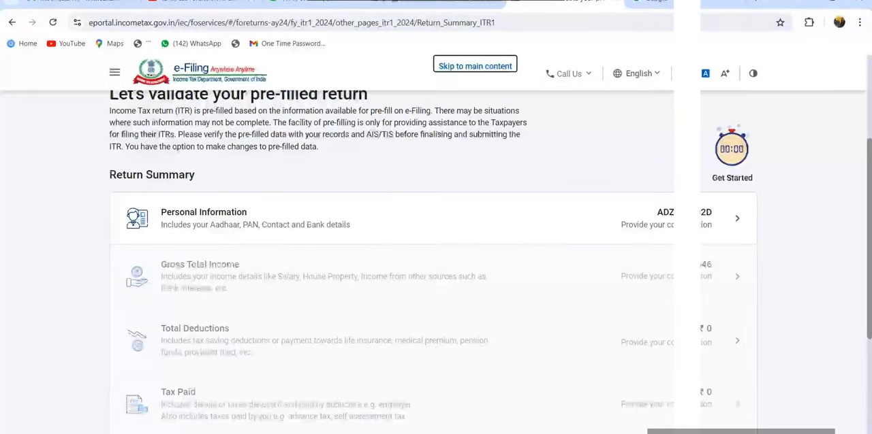
{"action": "scroll", "coordinate": [433, 256], "scroll_direction": "down", "scroll_amount": 2}
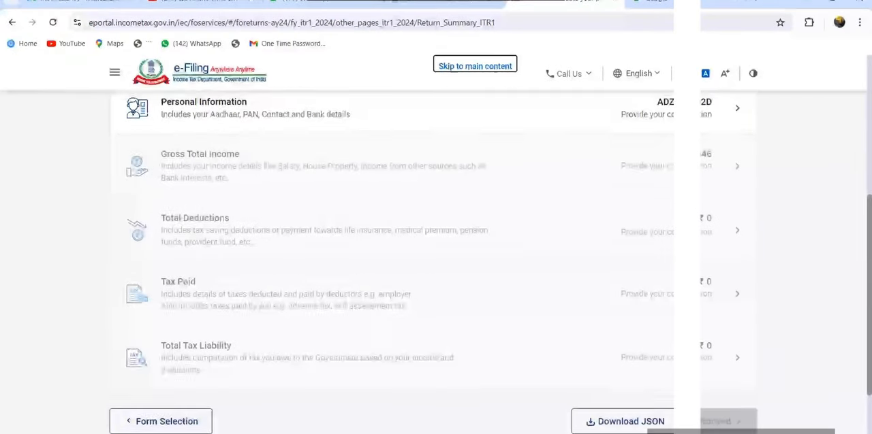
{"action": "scroll", "coordinate": [436, 259], "scroll_direction": "up", "scroll_amount": 3}
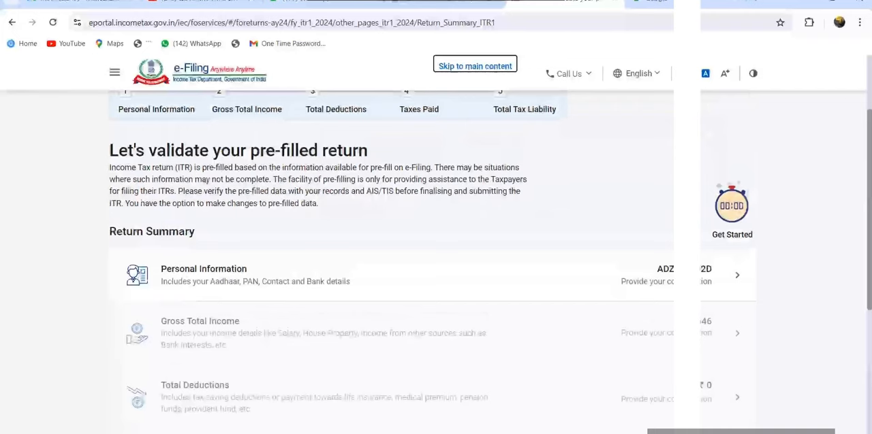
{"action": "left_click", "coordinate": [204, 270]}
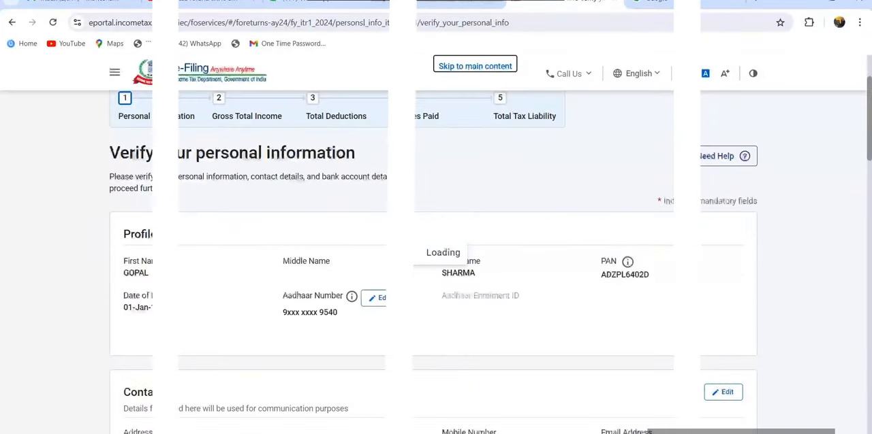
{"action": "scroll", "coordinate": [436, 259], "scroll_direction": "down", "scroll_amount": 3}
{"action": "scroll", "coordinate": [436, 258], "scroll_direction": "down", "scroll_amount": 3}
{"action": "scroll", "coordinate": [436, 258], "scroll_direction": "up", "scroll_amount": 8}
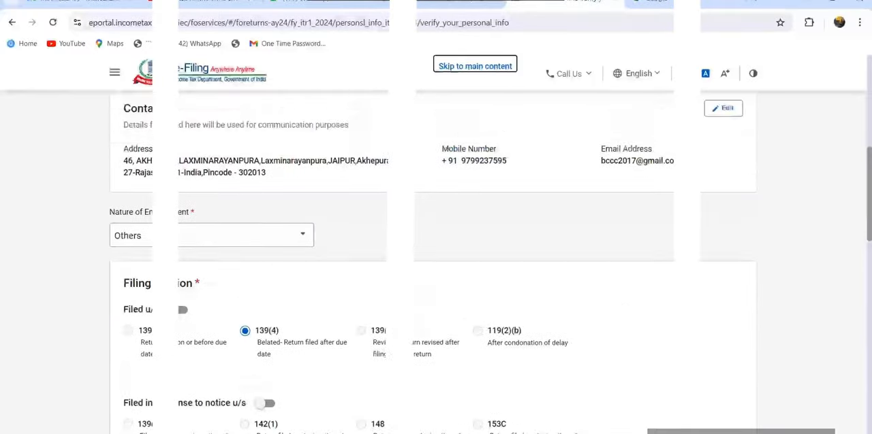
{"action": "scroll", "coordinate": [436, 259], "scroll_direction": "down", "scroll_amount": 6}
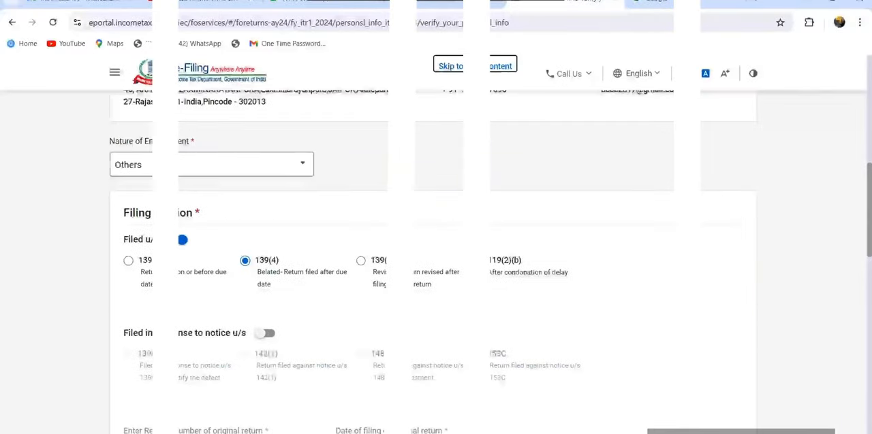
Step: Select Others as the nature of employment and confirm the personal information
{"action": "left_click", "coordinate": [211, 165]}
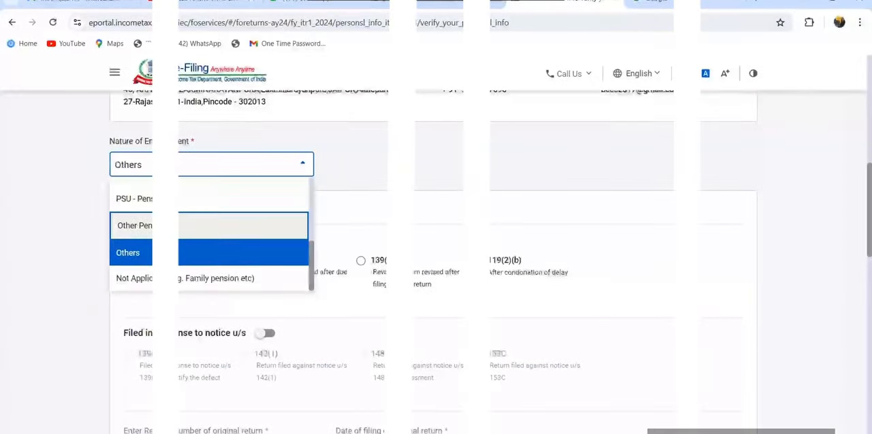
{"action": "left_click", "coordinate": [211, 253]}
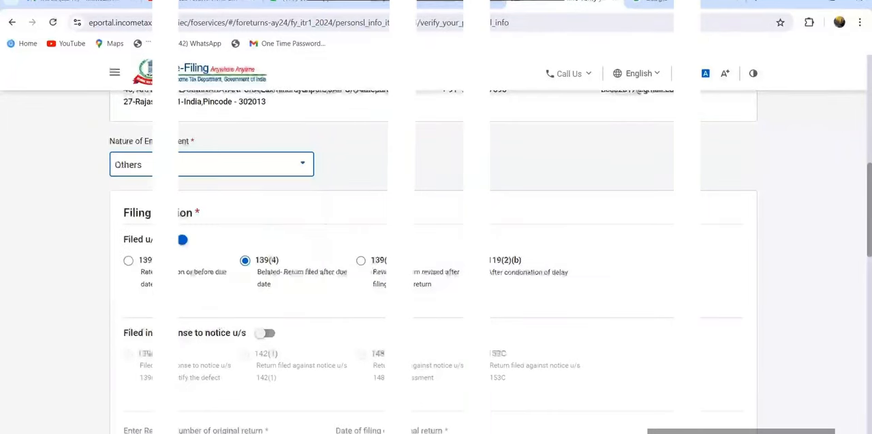
{"action": "scroll", "coordinate": [436, 259], "scroll_direction": "down", "scroll_amount": 7}
{"action": "scroll", "coordinate": [436, 259], "scroll_direction": "down", "scroll_amount": 4}
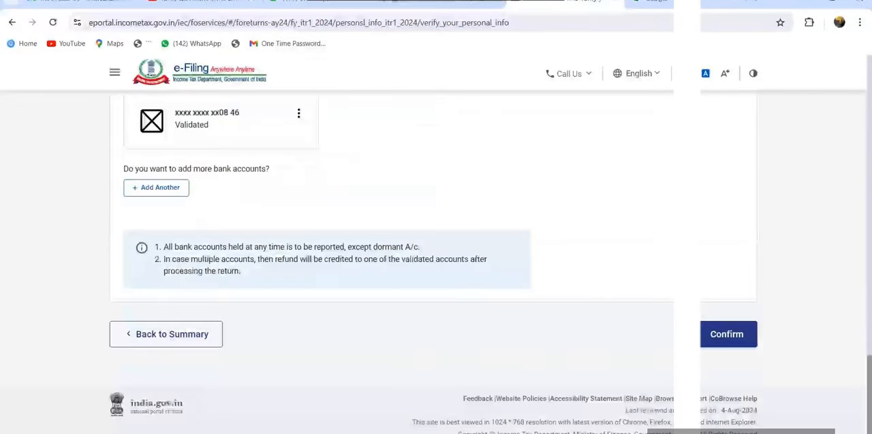
{"action": "left_click", "coordinate": [727, 334]}
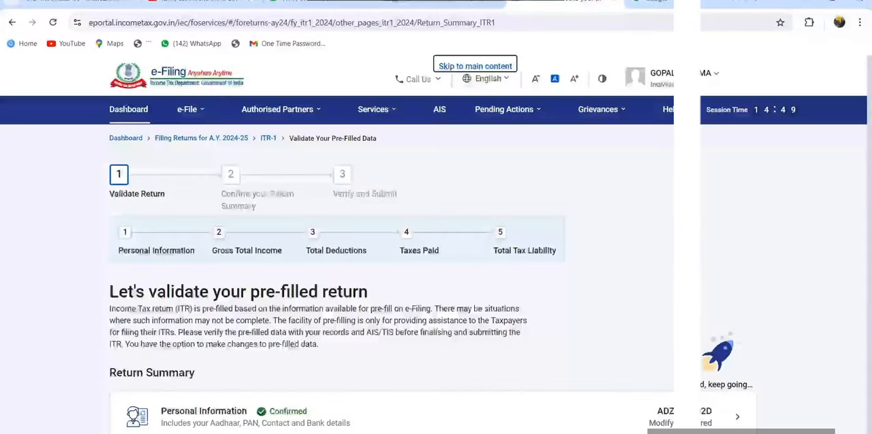
Step: Open the Gross Total Income section and continue past the salary exemption questions without answering them
{"action": "scroll", "coordinate": [436, 259], "scroll_direction": "down", "scroll_amount": 3}
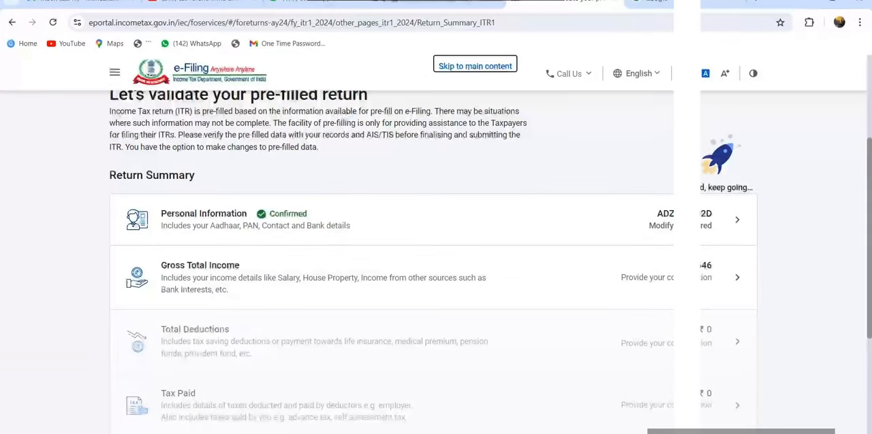
{"action": "scroll", "coordinate": [436, 259], "scroll_direction": "down", "scroll_amount": 1}
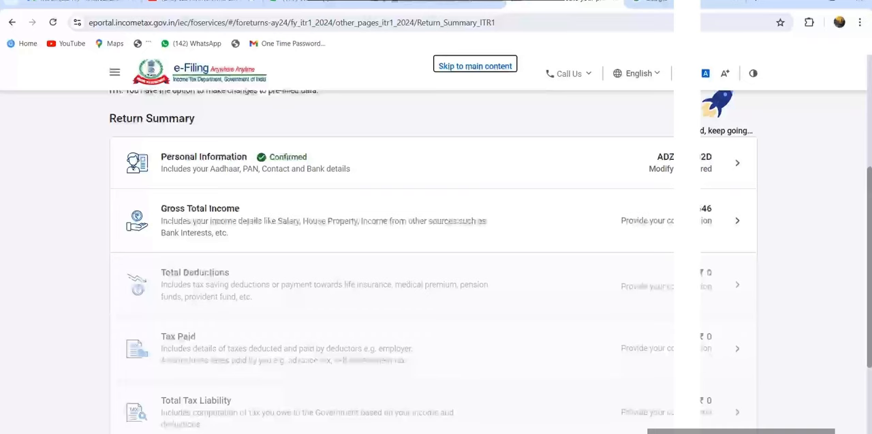
{"action": "left_click", "coordinate": [436, 221]}
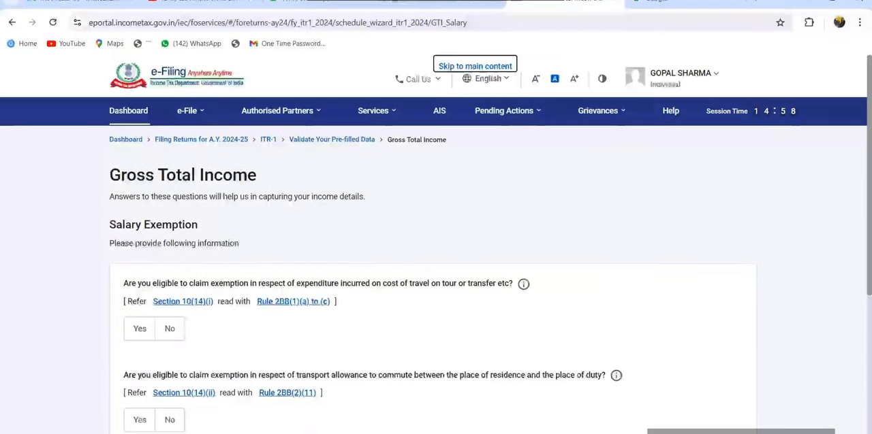
{"action": "scroll", "coordinate": [436, 273], "scroll_direction": "down", "scroll_amount": 4}
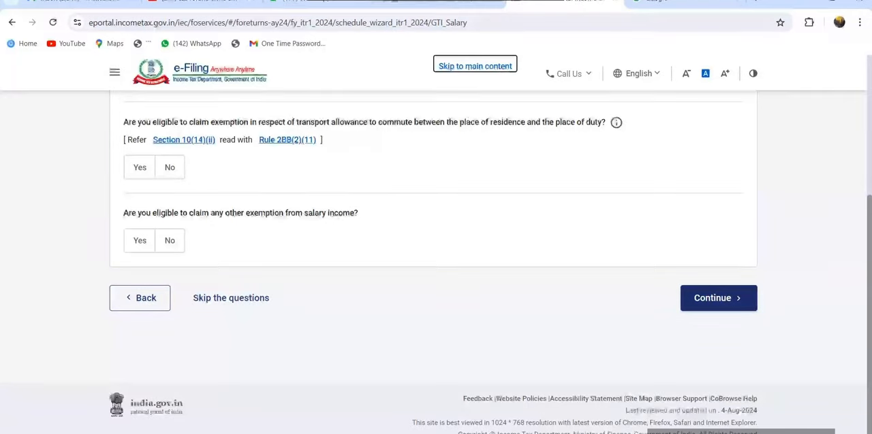
{"action": "left_click", "coordinate": [719, 299]}
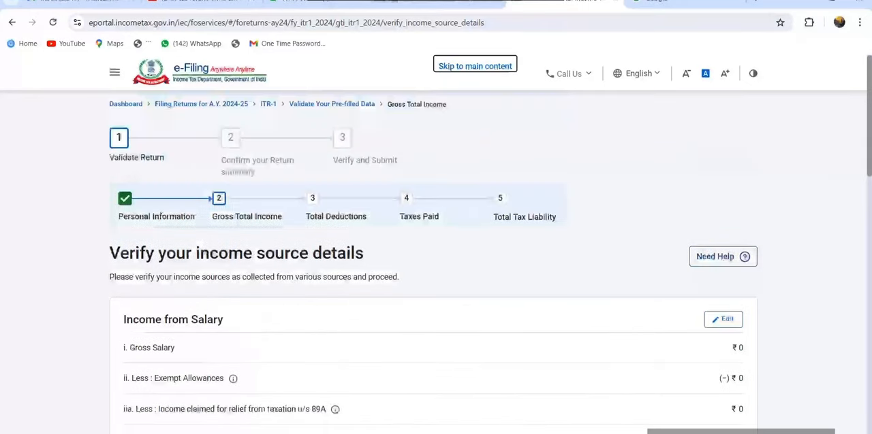
Step: Edit Income from Salary and enter 288000 as the salary as per section 17(1)
{"action": "scroll", "coordinate": [433, 261], "scroll_direction": "down", "scroll_amount": 2}
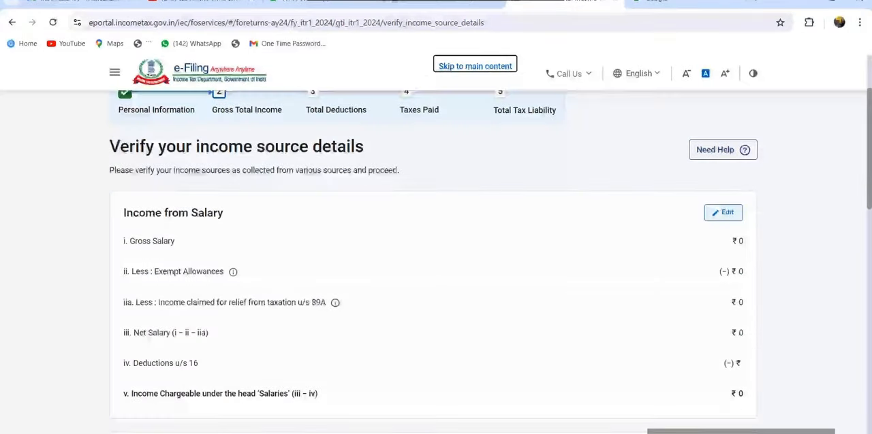
{"action": "left_click", "coordinate": [723, 213]}
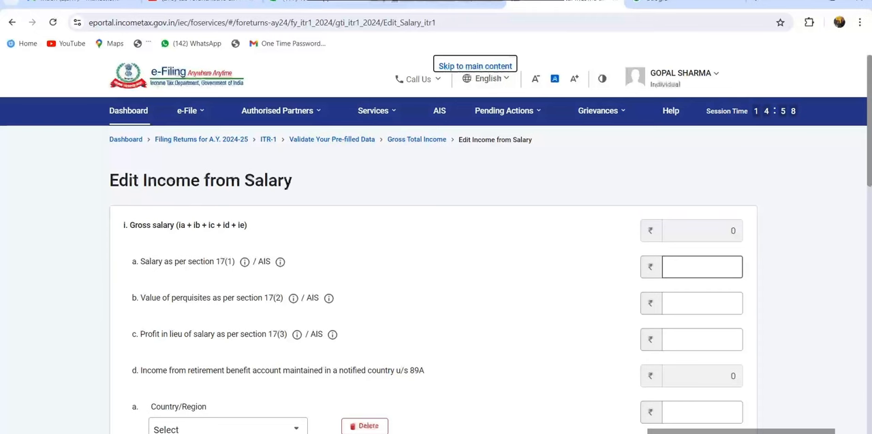
{"action": "left_click", "coordinate": [702, 267]}
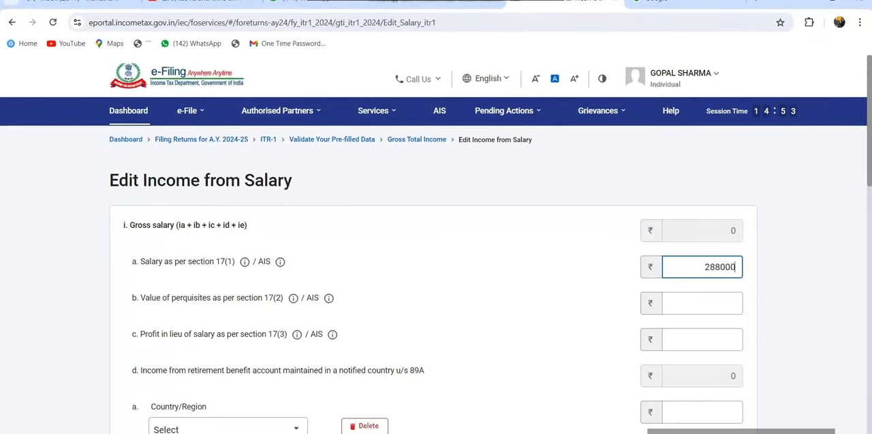
{"action": "type", "text": "288000"}
Step: Delete the blank country/region row under section 89A and the blank exempt allowance row, and save the salary income
{"action": "scroll", "coordinate": [433, 259], "scroll_direction": "down", "scroll_amount": 5}
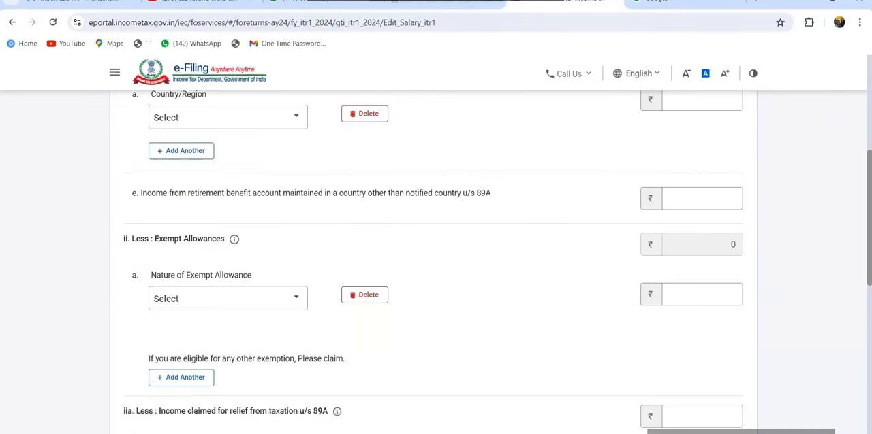
{"action": "scroll", "coordinate": [702, 265], "scroll_direction": "up", "scroll_amount": 1}
{"action": "scroll", "coordinate": [702, 264], "scroll_direction": "down", "scroll_amount": 5}
{"action": "scroll", "coordinate": [702, 264], "scroll_direction": "up", "scroll_amount": 3}
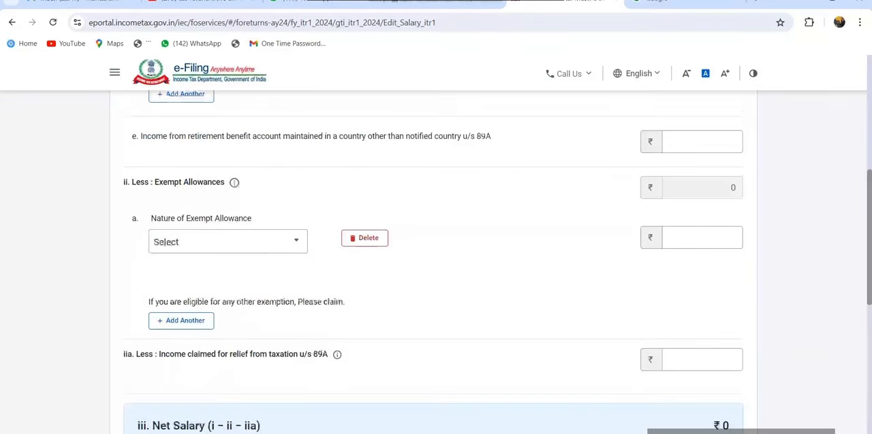
{"action": "scroll", "coordinate": [433, 259], "scroll_direction": "up", "scroll_amount": 2}
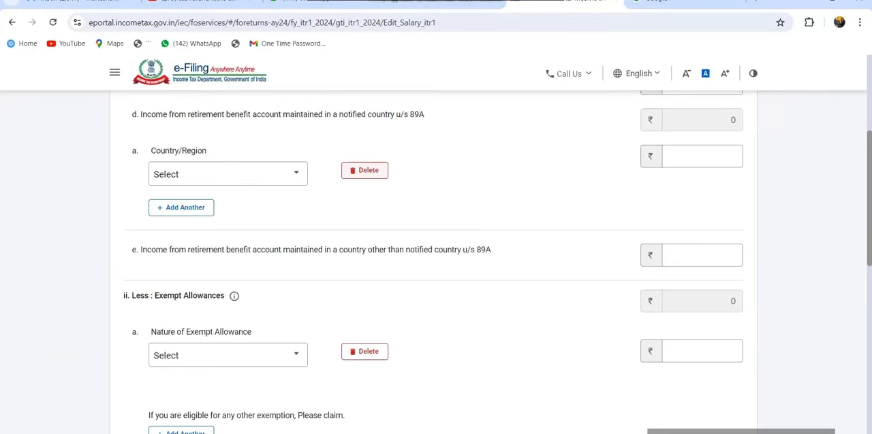
{"action": "left_click", "coordinate": [364, 170]}
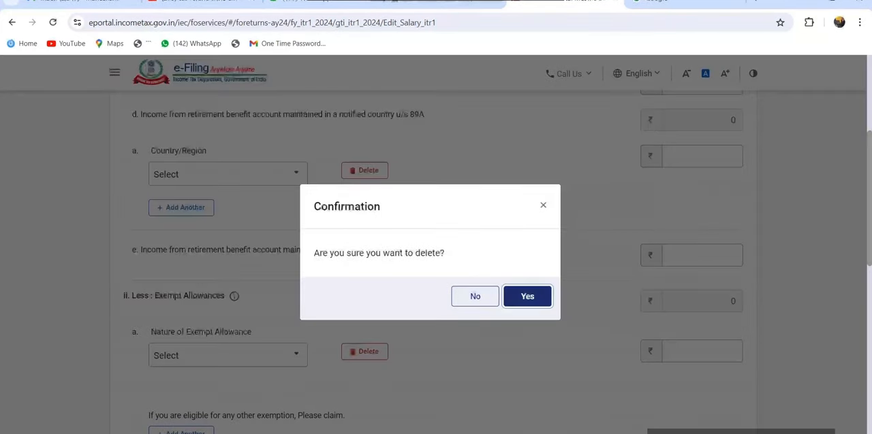
{"action": "left_click", "coordinate": [527, 296]}
{"action": "scroll", "coordinate": [364, 272], "scroll_direction": "down", "scroll_amount": 1}
{"action": "left_click", "coordinate": [364, 240]}
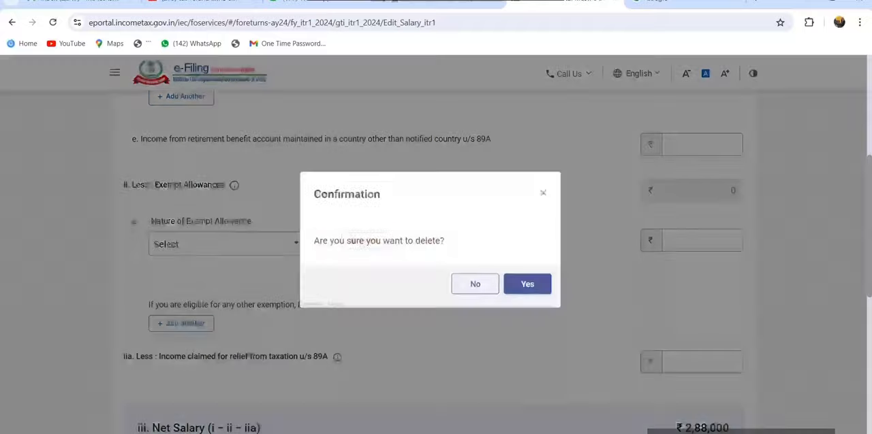
{"action": "left_click", "coordinate": [527, 296]}
{"action": "scroll", "coordinate": [527, 296], "scroll_direction": "down", "scroll_amount": 6}
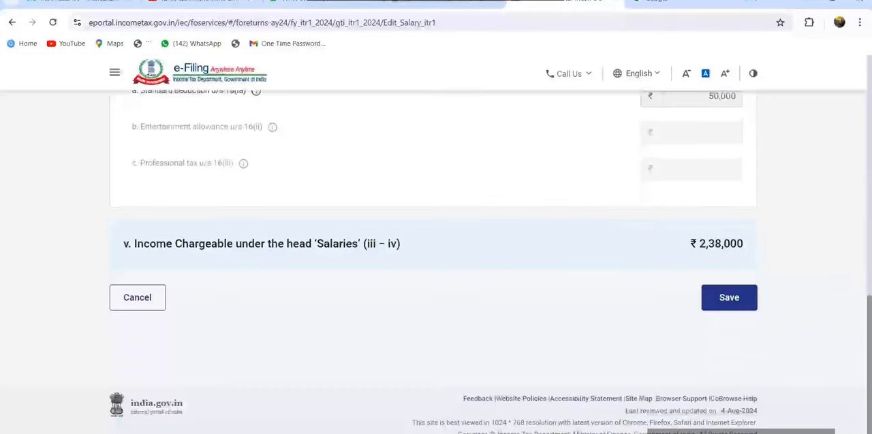
{"action": "left_click", "coordinate": [729, 297]}
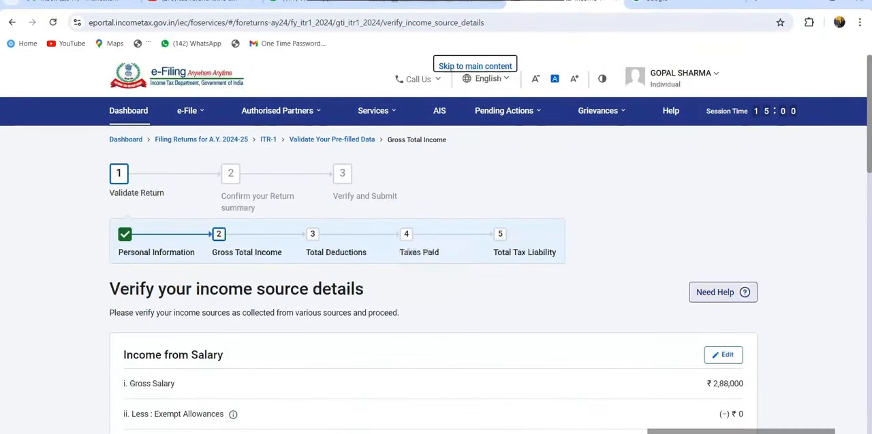
Step: Check the section 16 deduction under salary income and select the Dividend Income and Interest from Deposit entries under other sources
{"action": "scroll", "coordinate": [436, 272], "scroll_direction": "down", "scroll_amount": 3}
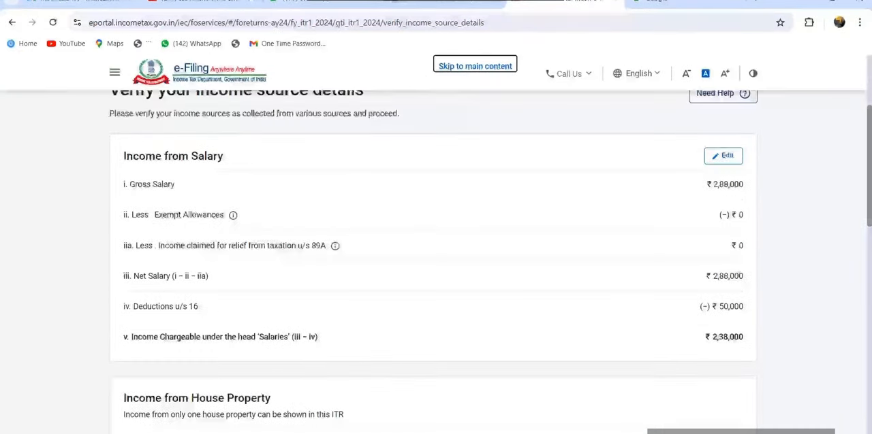
{"action": "left_click_drag", "start_coordinate": [743, 307], "coordinate": [710, 306]}
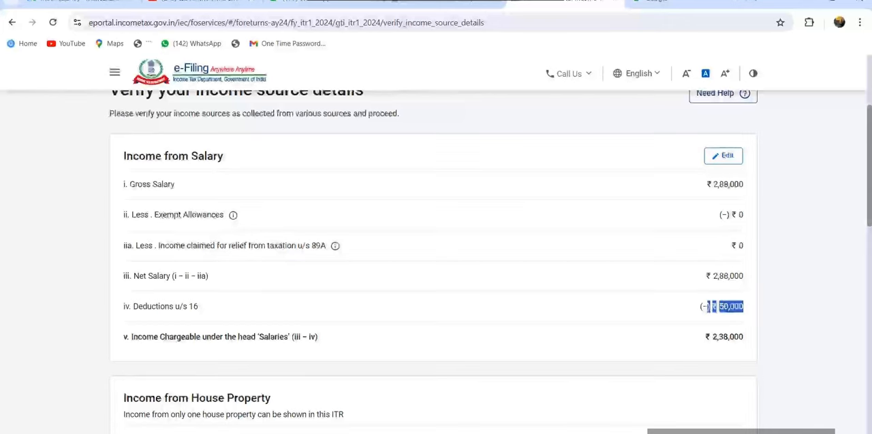
{"action": "scroll", "coordinate": [709, 306], "scroll_direction": "down", "scroll_amount": 4}
{"action": "scroll", "coordinate": [436, 273], "scroll_direction": "down", "scroll_amount": 1}
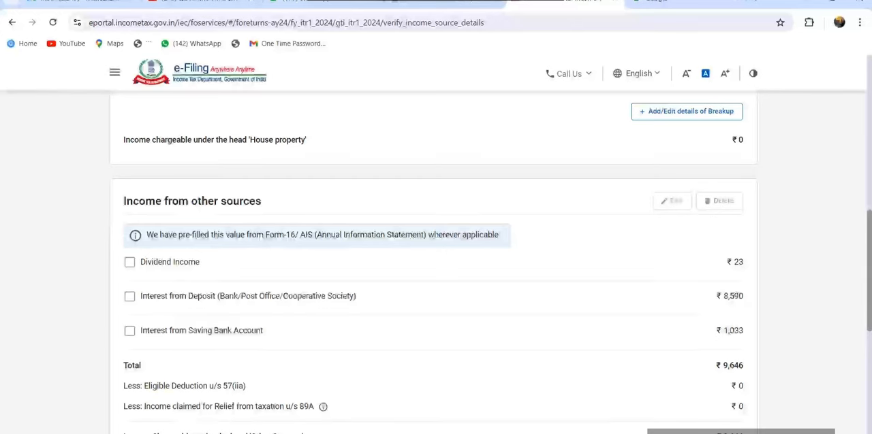
{"action": "left_click", "coordinate": [130, 297]}
{"action": "left_click", "coordinate": [130, 262]}
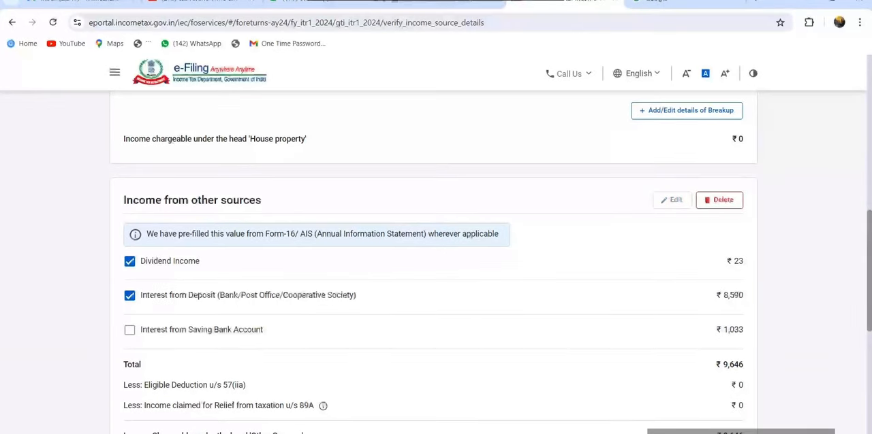
Step: Confirm the Gross Total Income section without adding any other income or exempt income
{"action": "scroll", "coordinate": [433, 262], "scroll_direction": "down", "scroll_amount": 3}
{"action": "scroll", "coordinate": [433, 262], "scroll_direction": "down", "scroll_amount": 2}
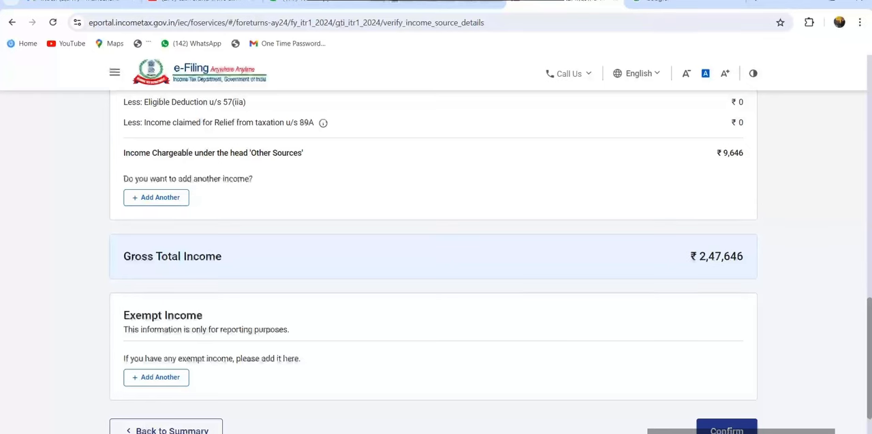
{"action": "scroll", "coordinate": [434, 262], "scroll_direction": "down", "scroll_amount": 2}
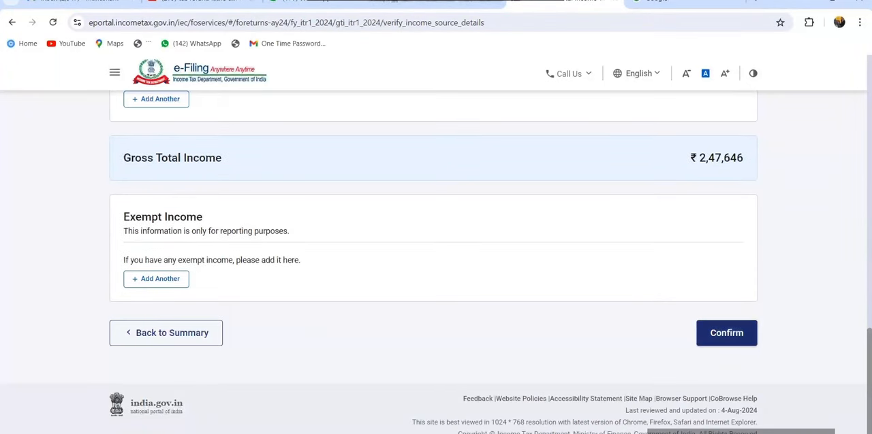
{"action": "left_click", "coordinate": [727, 333]}
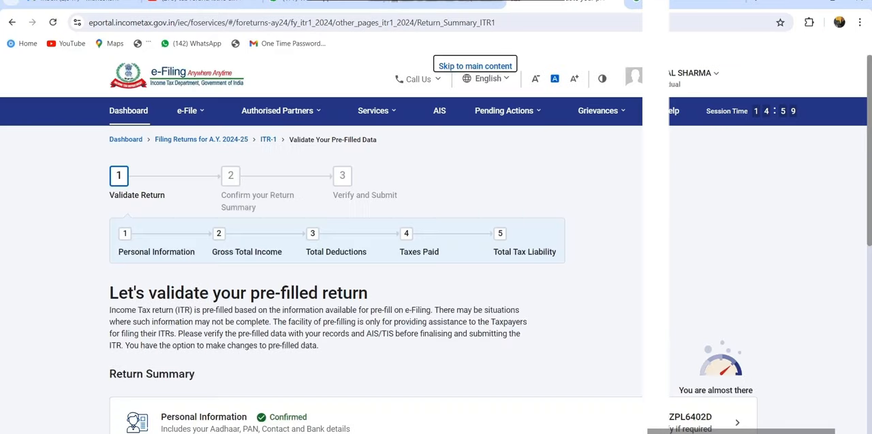
Step: Open Total Deductions, continue past the 80CCD(2) question without answering it, and confirm the deductions
{"action": "scroll", "coordinate": [433, 262], "scroll_direction": "down", "scroll_amount": 4}
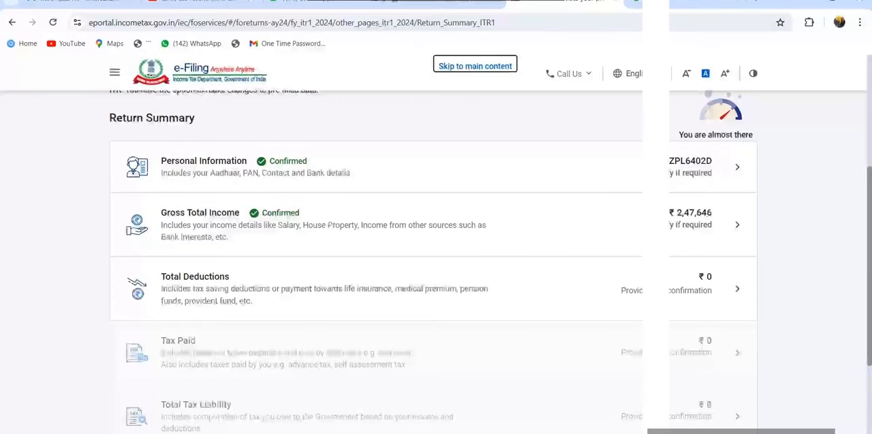
{"action": "left_click", "coordinate": [737, 289]}
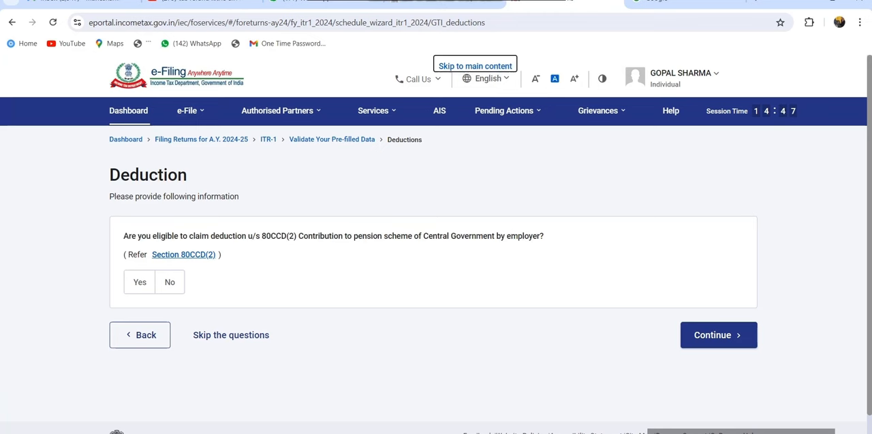
{"action": "left_click", "coordinate": [718, 336]}
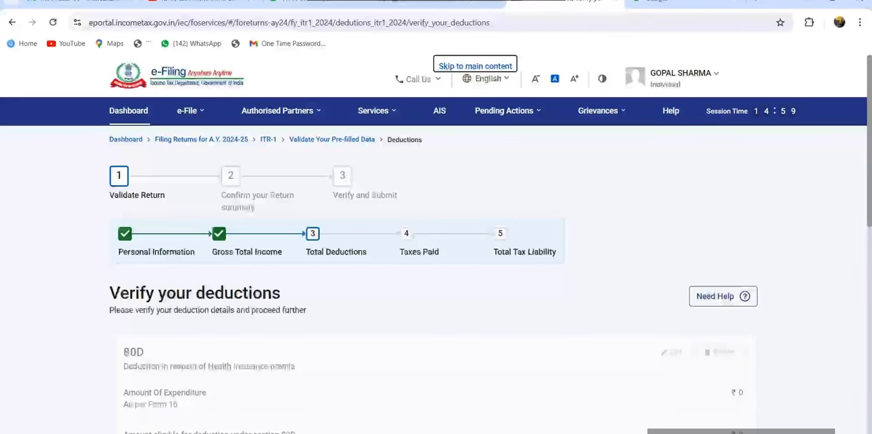
{"action": "scroll", "coordinate": [436, 272], "scroll_direction": "down", "scroll_amount": 10}
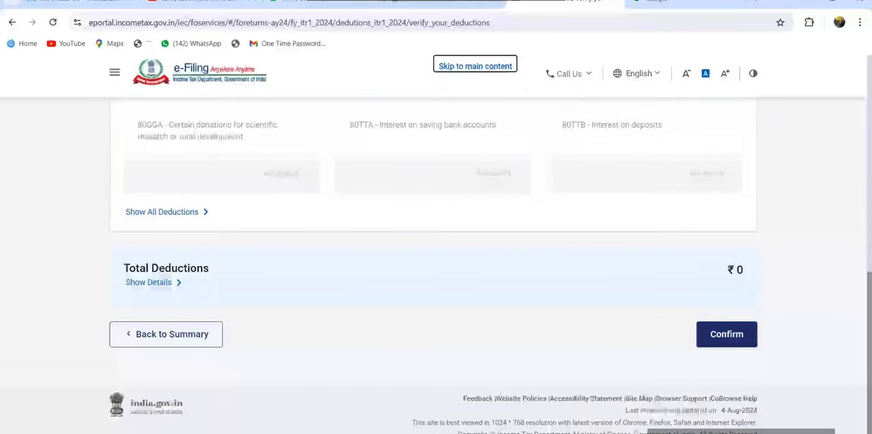
{"action": "left_click", "coordinate": [726, 334]}
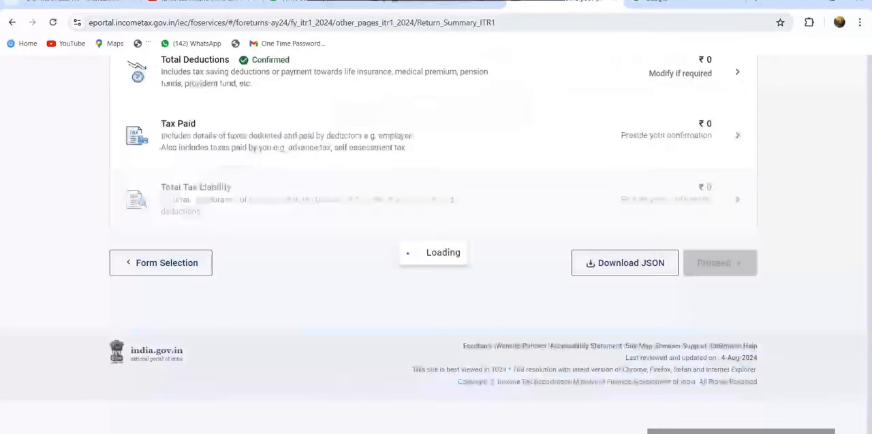
Step: Open the Tax Paid section from the return summary and confirm the TDS, TCS and advance tax details
{"action": "scroll", "coordinate": [436, 272], "scroll_direction": "down", "scroll_amount": 3}
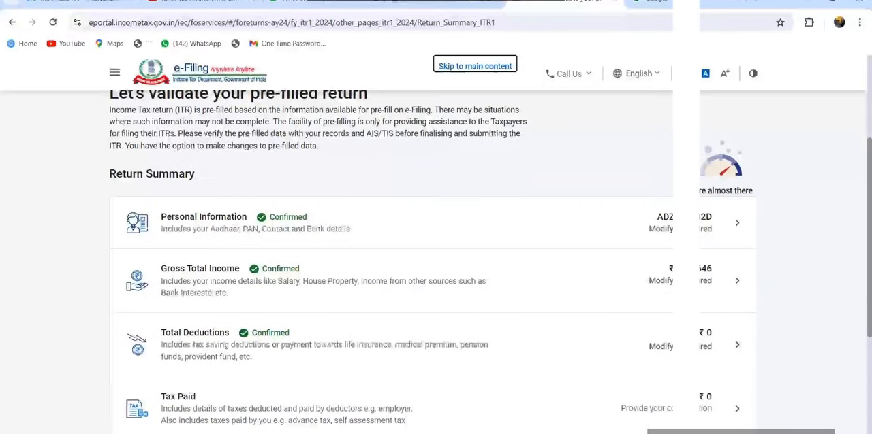
{"action": "scroll", "coordinate": [436, 273], "scroll_direction": "down", "scroll_amount": 1}
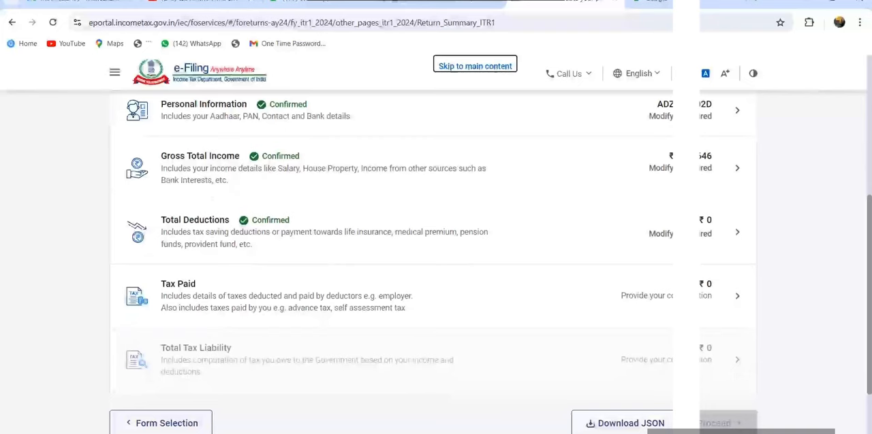
{"action": "left_click", "coordinate": [409, 297]}
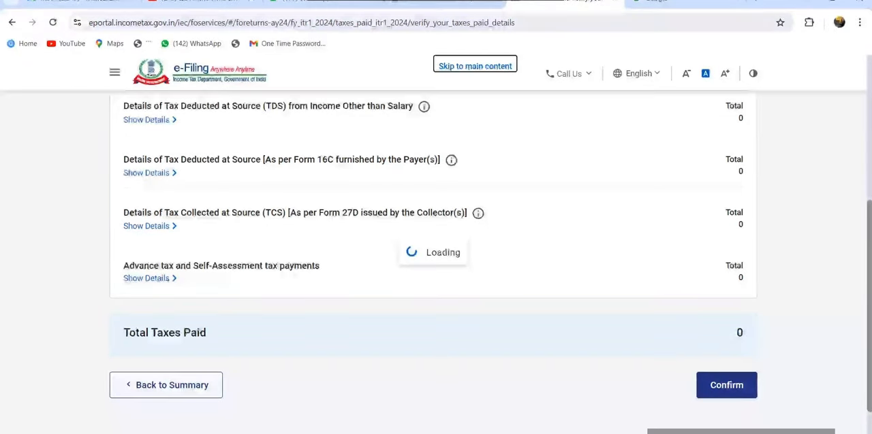
{"action": "scroll", "coordinate": [433, 258], "scroll_direction": "down", "scroll_amount": 3}
{"action": "scroll", "coordinate": [433, 259], "scroll_direction": "down", "scroll_amount": 3}
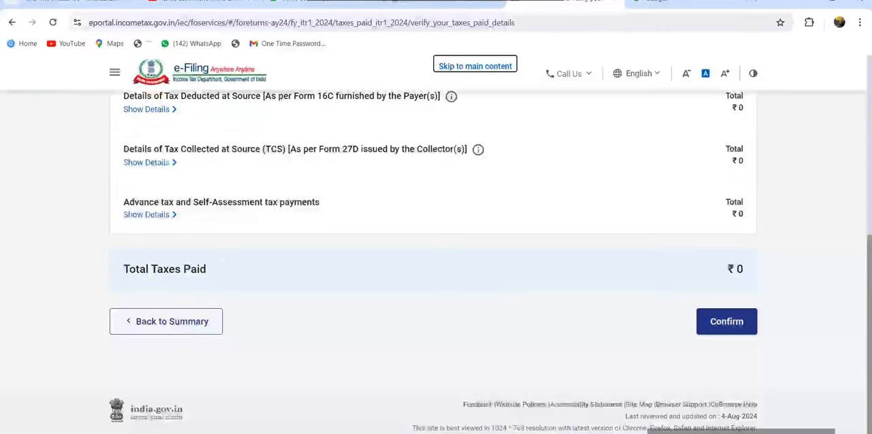
{"action": "left_click", "coordinate": [726, 315]}
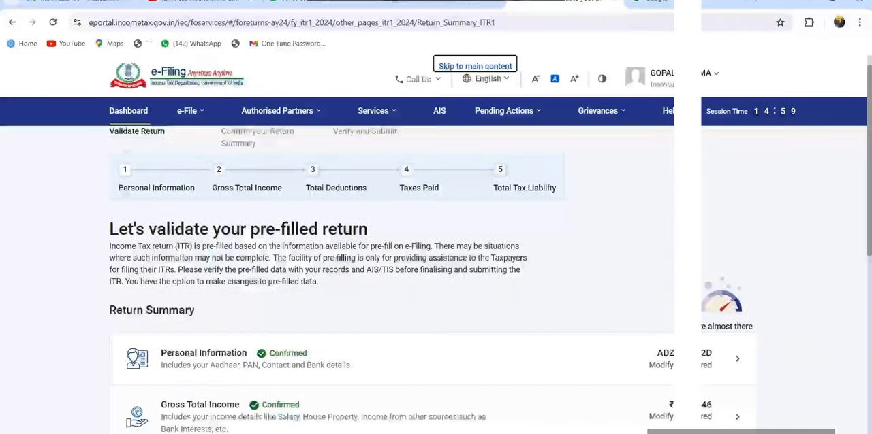
Step: Open Total Tax Liability, review the computation of income, tax, interest and fees, and confirm the section
{"action": "scroll", "coordinate": [436, 258], "scroll_direction": "down", "scroll_amount": 10}
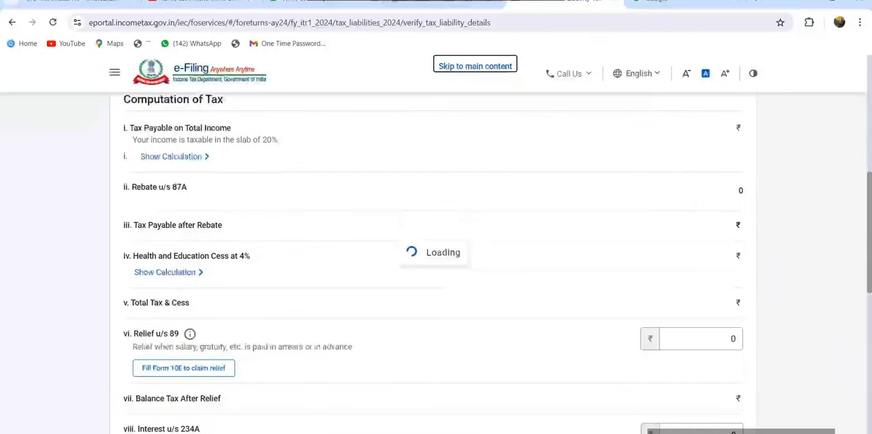
{"action": "scroll", "coordinate": [434, 262], "scroll_direction": "down", "scroll_amount": 3}
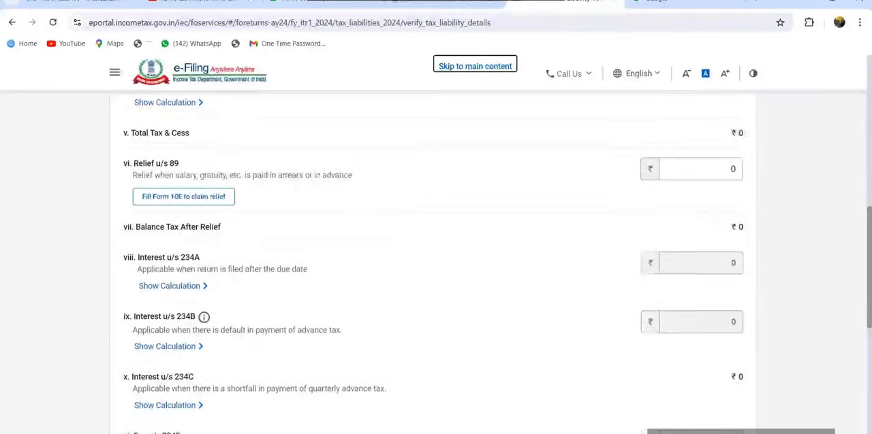
{"action": "scroll", "coordinate": [433, 263], "scroll_direction": "down", "scroll_amount": 3}
{"action": "scroll", "coordinate": [433, 272], "scroll_direction": "down", "scroll_amount": 10}
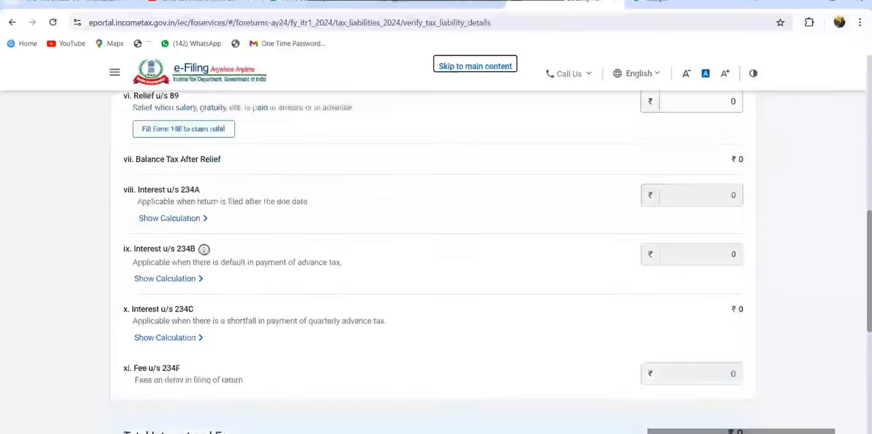
{"action": "scroll", "coordinate": [433, 273], "scroll_direction": "up", "scroll_amount": 4}
{"action": "scroll", "coordinate": [433, 263], "scroll_direction": "up", "scroll_amount": 8}
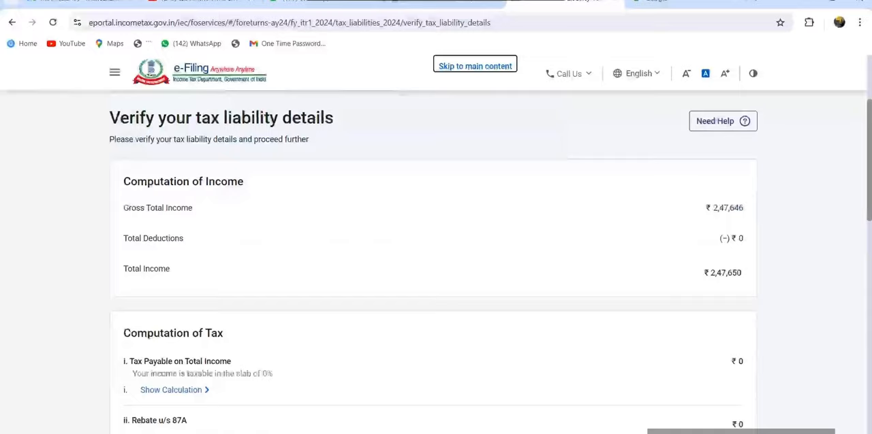
{"action": "scroll", "coordinate": [433, 262], "scroll_direction": "down", "scroll_amount": 10}
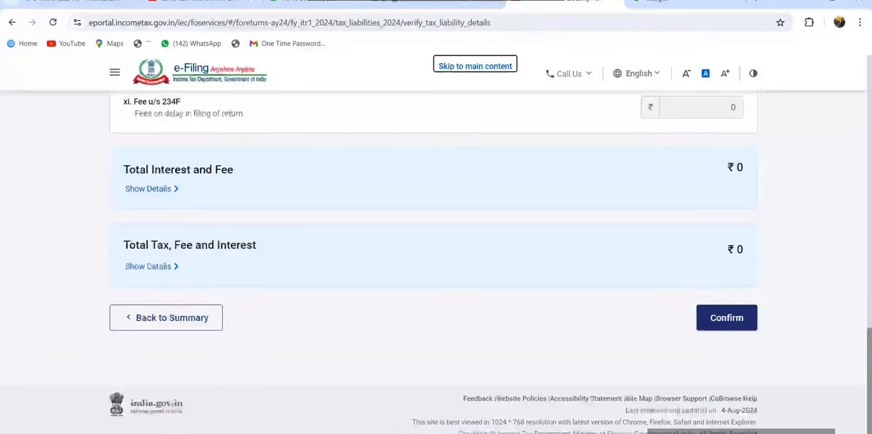
{"action": "left_click", "coordinate": [727, 318]}
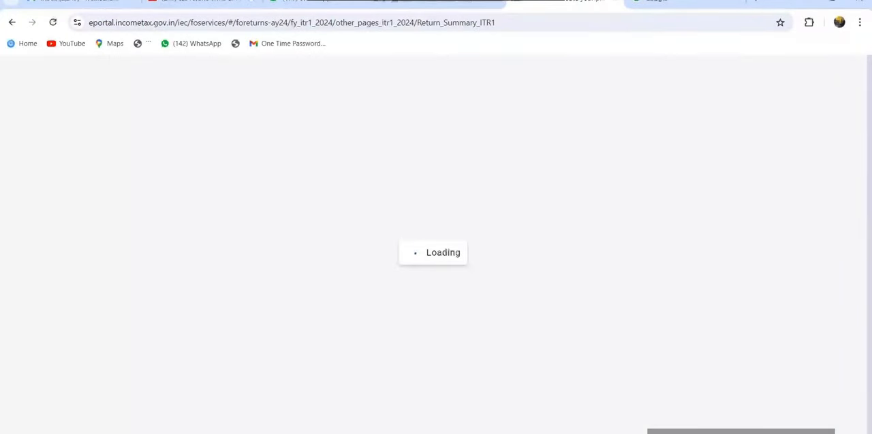
Step: Proceed from the validated sections to the tax summary, review the amount payable, and continue to the return preview
{"action": "scroll", "coordinate": [433, 245], "scroll_direction": "down", "scroll_amount": 5}
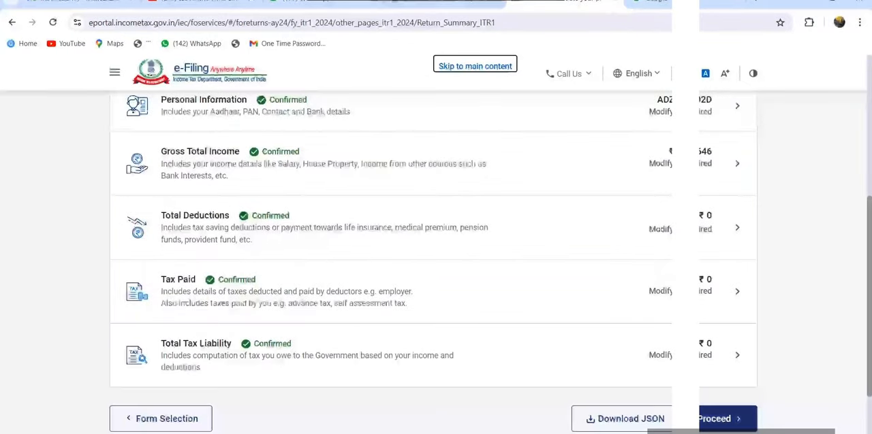
{"action": "left_click", "coordinate": [723, 419]}
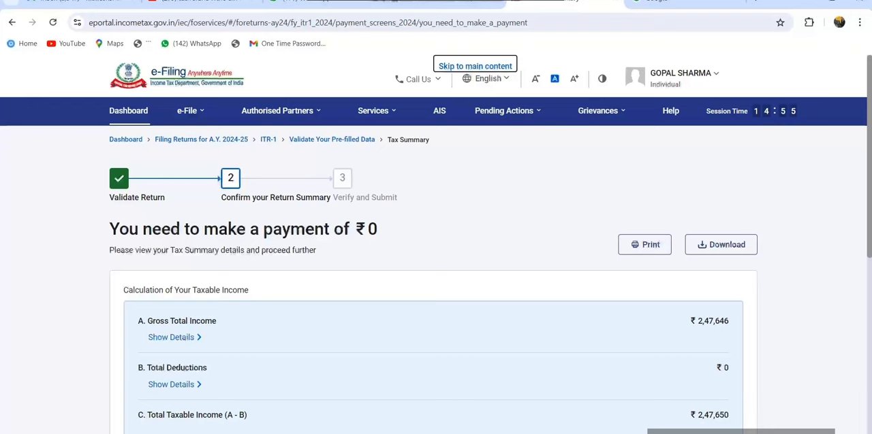
{"action": "scroll", "coordinate": [436, 273], "scroll_direction": "down", "scroll_amount": 5}
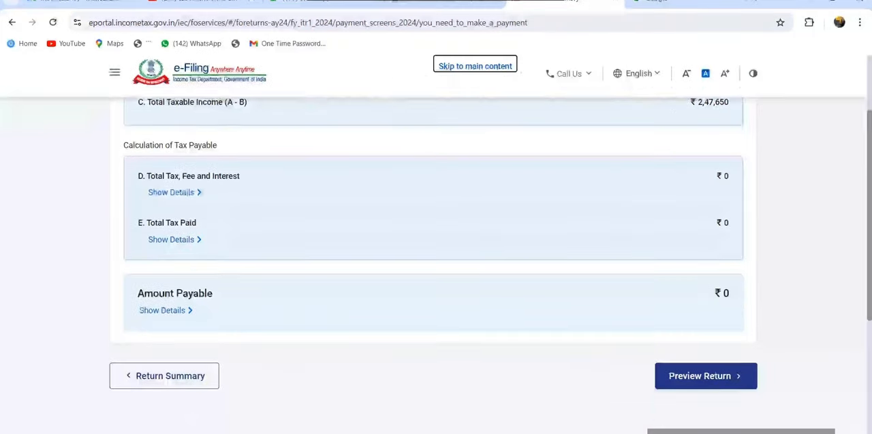
{"action": "scroll", "coordinate": [436, 273], "scroll_direction": "up", "scroll_amount": 5}
{"action": "scroll", "coordinate": [436, 272], "scroll_direction": "down", "scroll_amount": 5}
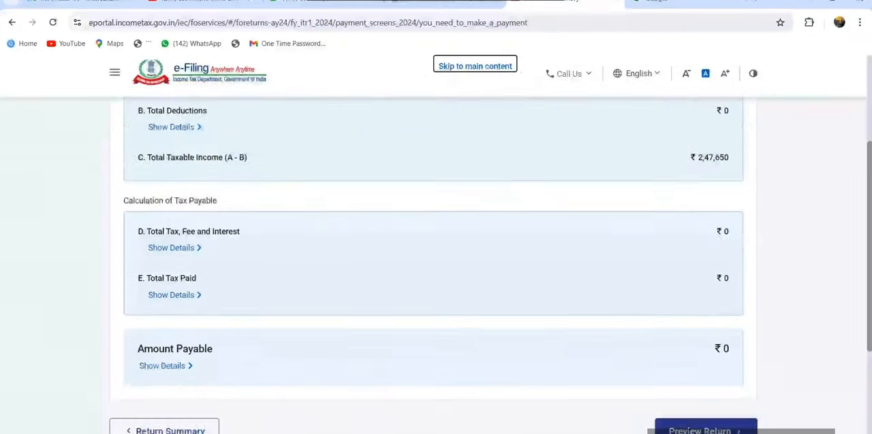
{"action": "left_click", "coordinate": [705, 317]}
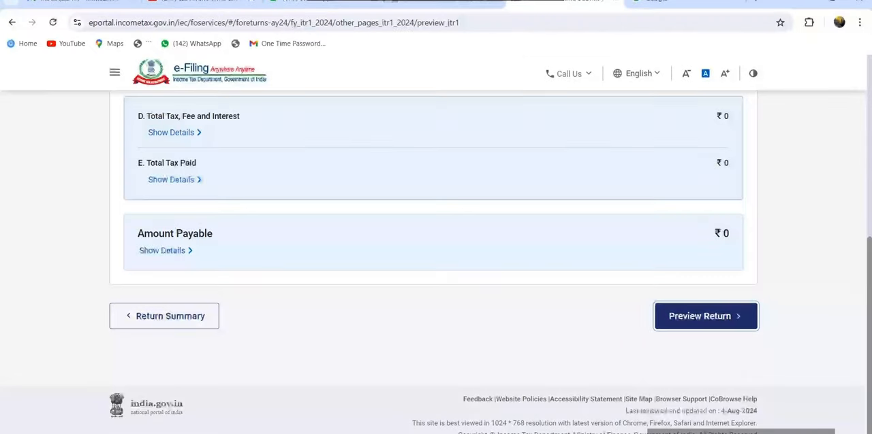
Step: Accept the declaration for submitting the return and proceed to its preview, leaving the TRP details blank
{"action": "scroll", "coordinate": [436, 272], "scroll_direction": "down", "scroll_amount": 3}
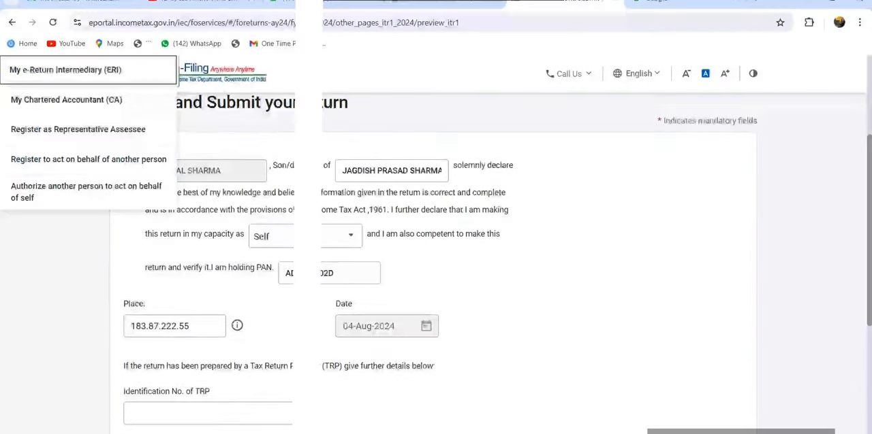
{"action": "left_click", "coordinate": [130, 165]}
{"action": "scroll", "coordinate": [436, 272], "scroll_direction": "down", "scroll_amount": 3}
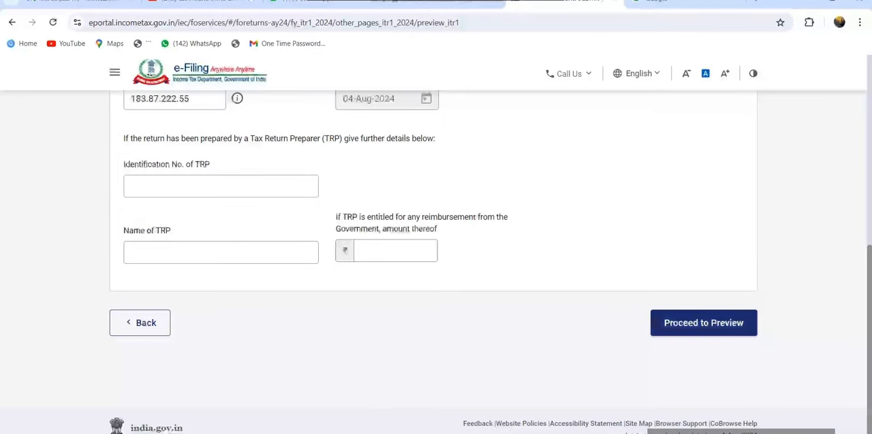
{"action": "left_click", "coordinate": [703, 323]}
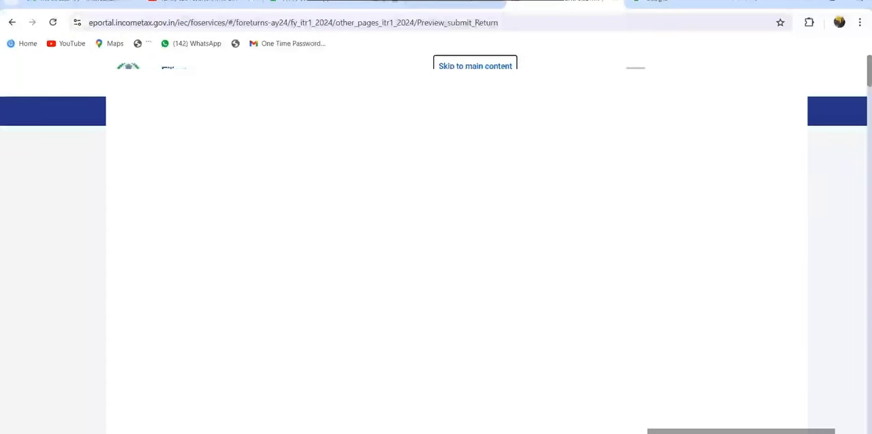
Step: Send the previewed ITR-1 for validation and proceed to the choice of verification methods
{"action": "scroll", "coordinate": [435, 273], "scroll_direction": "down", "scroll_amount": 20}
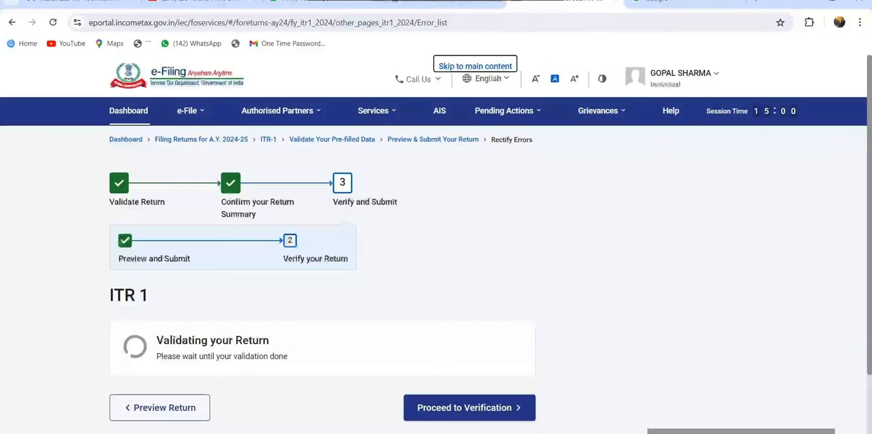
{"action": "scroll", "coordinate": [436, 245], "scroll_direction": "down", "scroll_amount": 2}
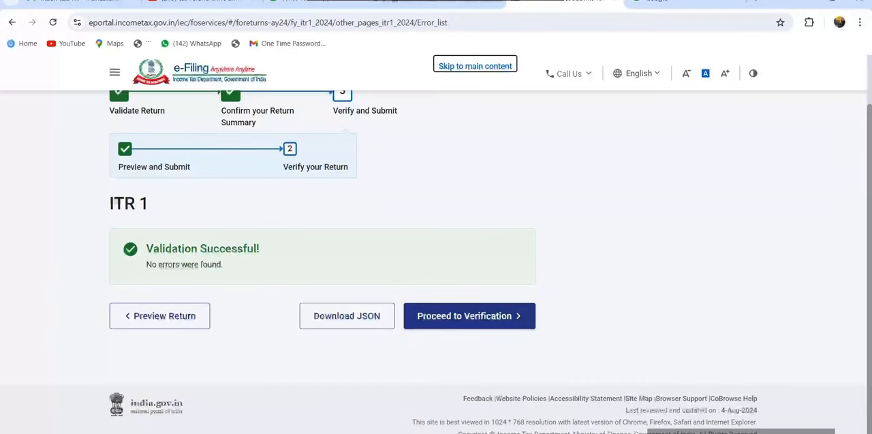
{"action": "left_click", "coordinate": [469, 316]}
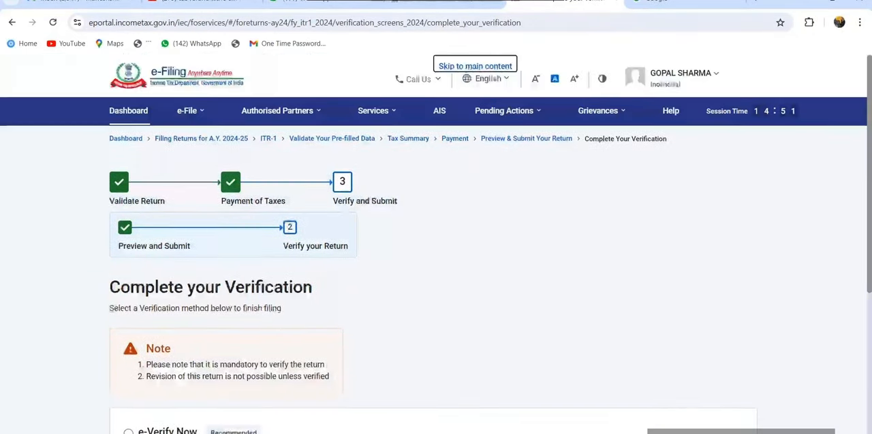
{"action": "scroll", "coordinate": [436, 272], "scroll_direction": "down", "scroll_amount": 2}
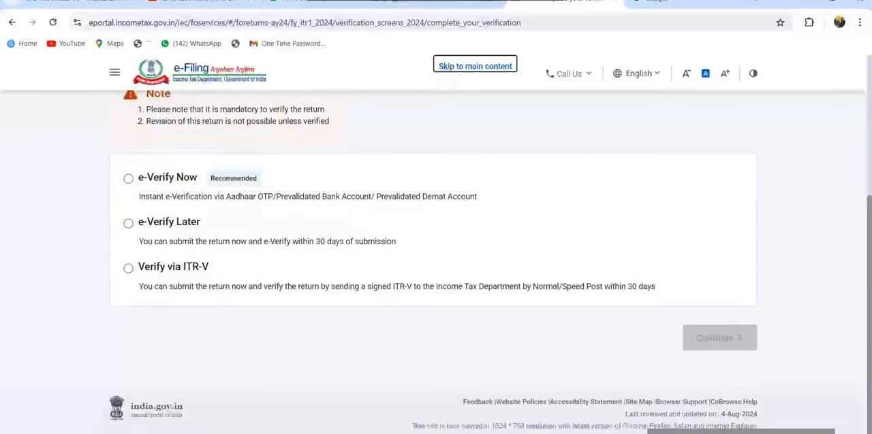